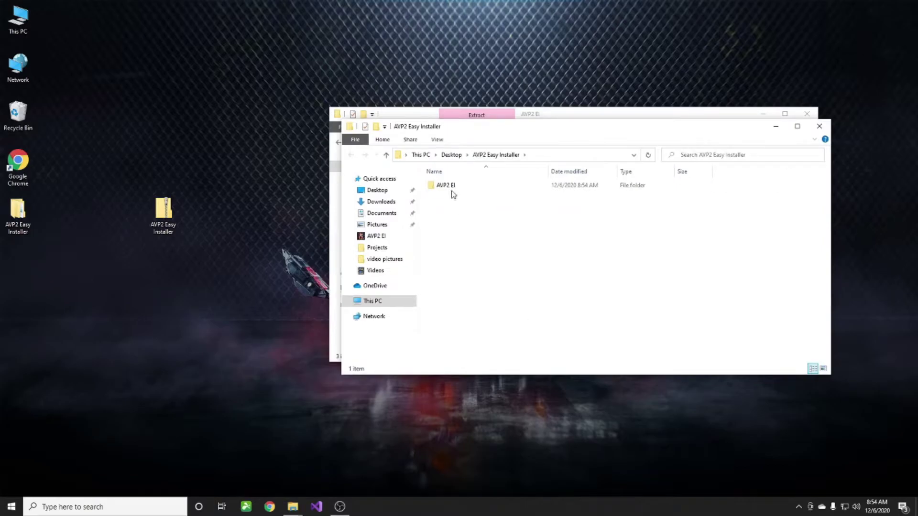
# - Launch the Easy Installer from the AVP2 EI folder and read the install instructions on its Aliens vs. Predator 2 page
pyautogui.doubleClick(452, 196)
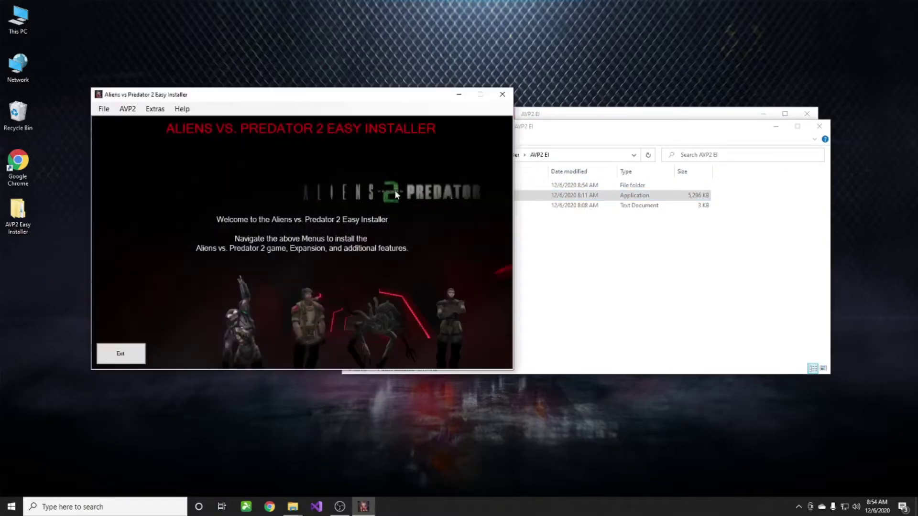
pyautogui.click(128, 108)
pyautogui.click(133, 119)
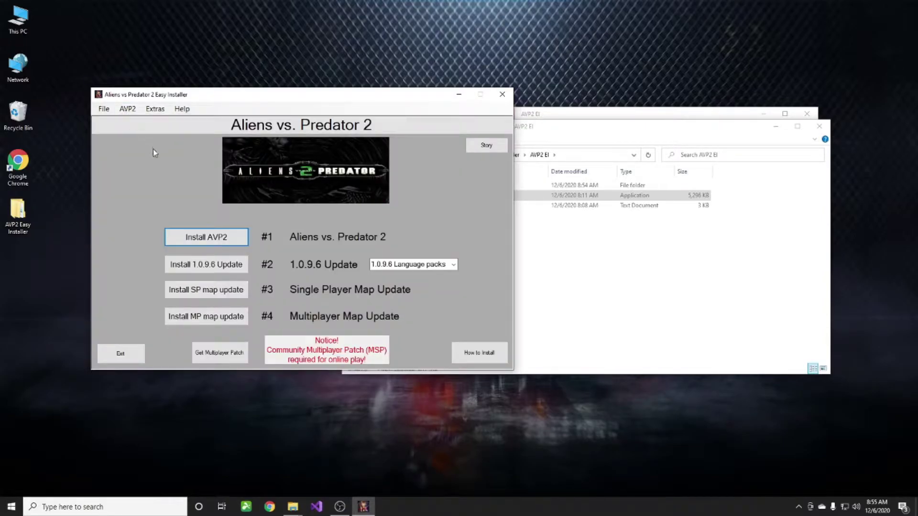
pyautogui.click(481, 353)
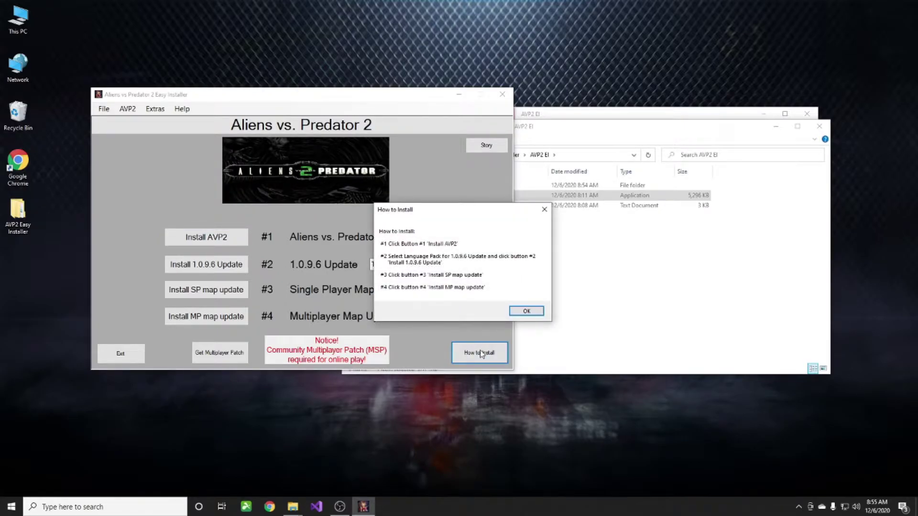
pyautogui.click(526, 311)
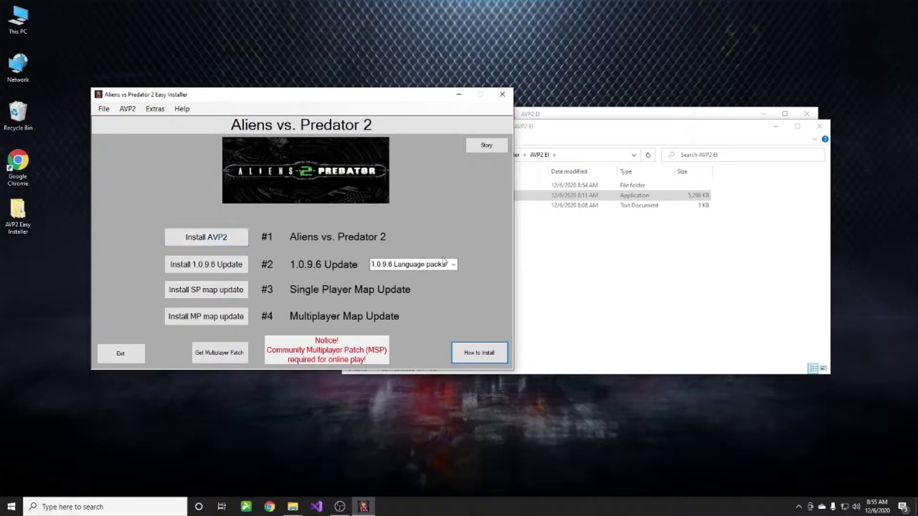
# - Start installing Aliens vs. Predator 2 into C:\Program Files (x86)\Aliens vs. Predator 2, show the extraction details, and move the setup window aside
pyautogui.click(233, 240)
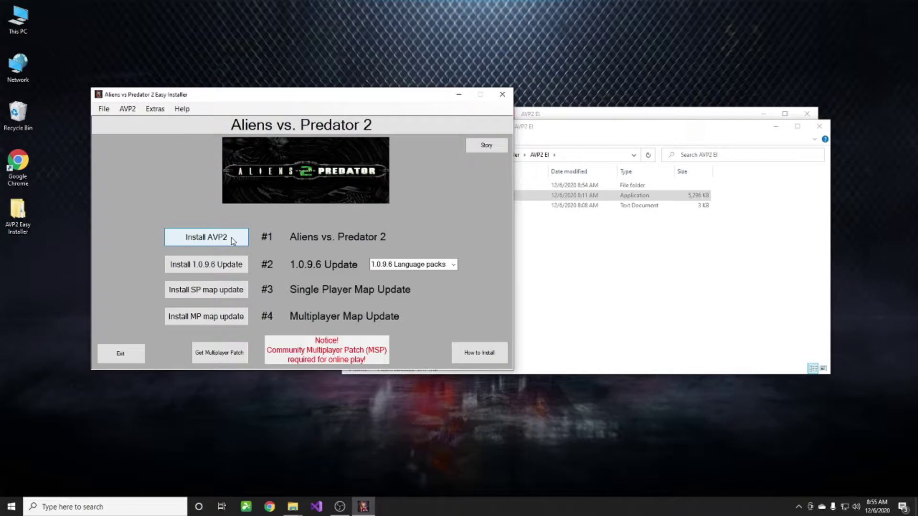
pyautogui.click(511, 330)
pyautogui.click(511, 330)
pyautogui.click(511, 330)
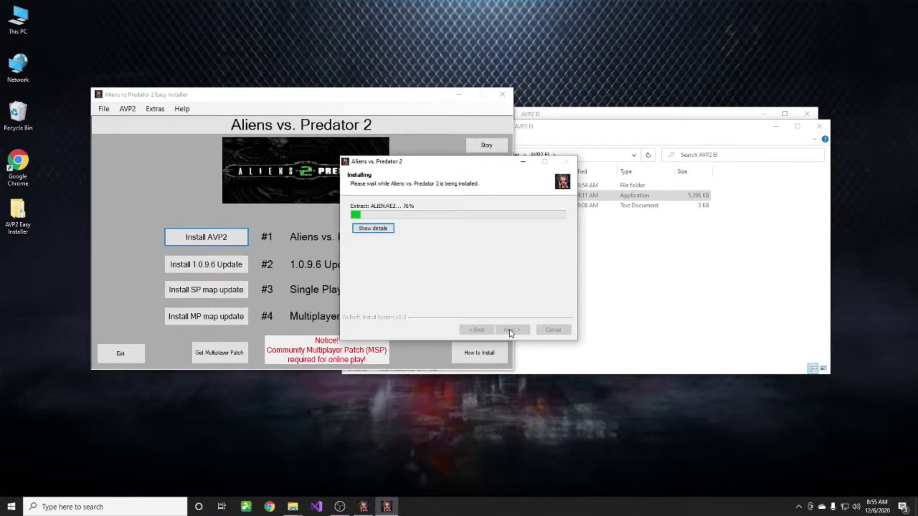
pyautogui.click(377, 230)
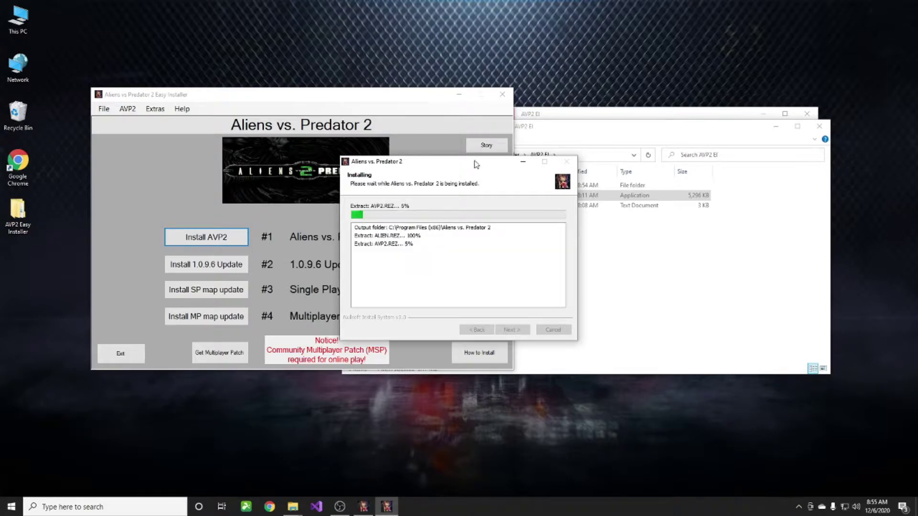
pyautogui.moveTo(487, 164); pyautogui.dragTo(665, 185)
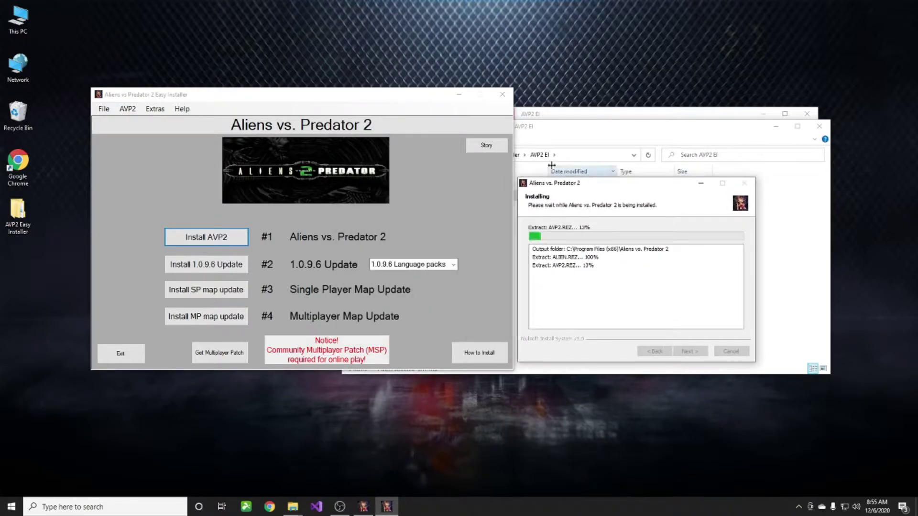
# - Read the AVP2 story and finish the game's setup with the desktop shortcut option kept on
pyautogui.click(487, 145)
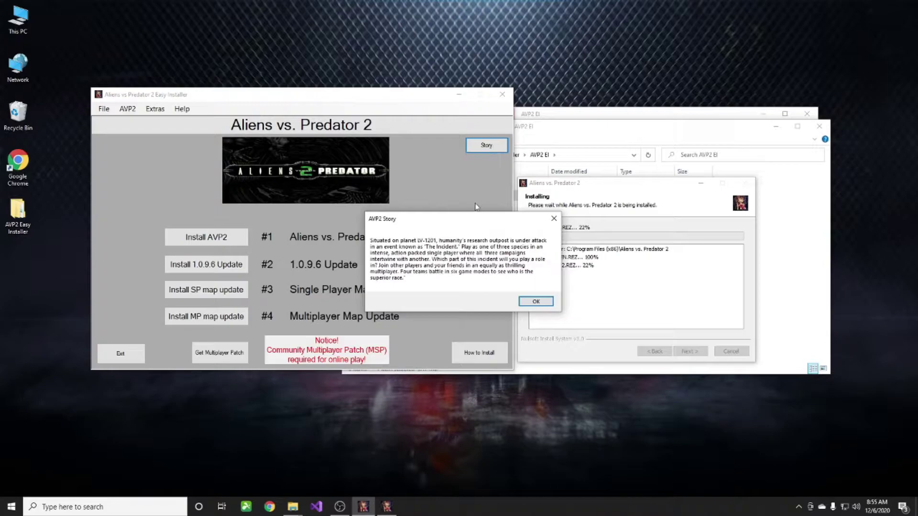
pyautogui.moveTo(476, 221); pyautogui.dragTo(429, 211)
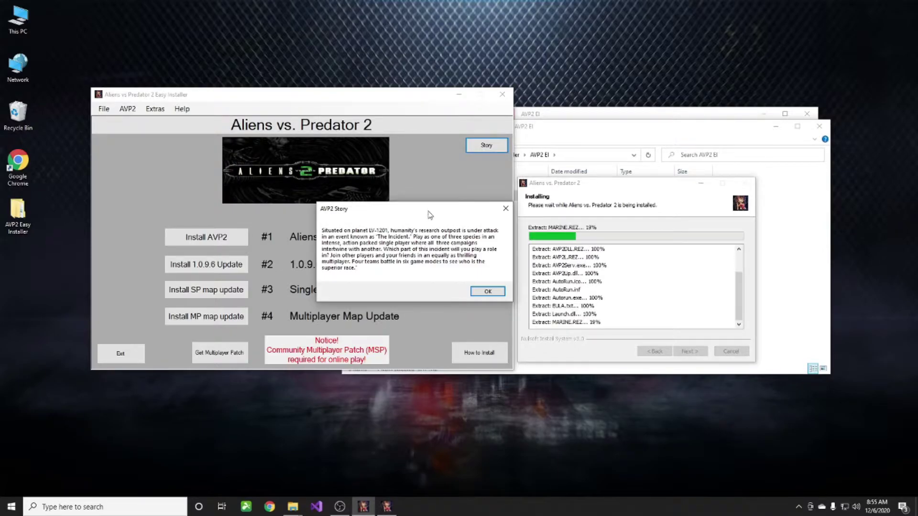
pyautogui.click(474, 292)
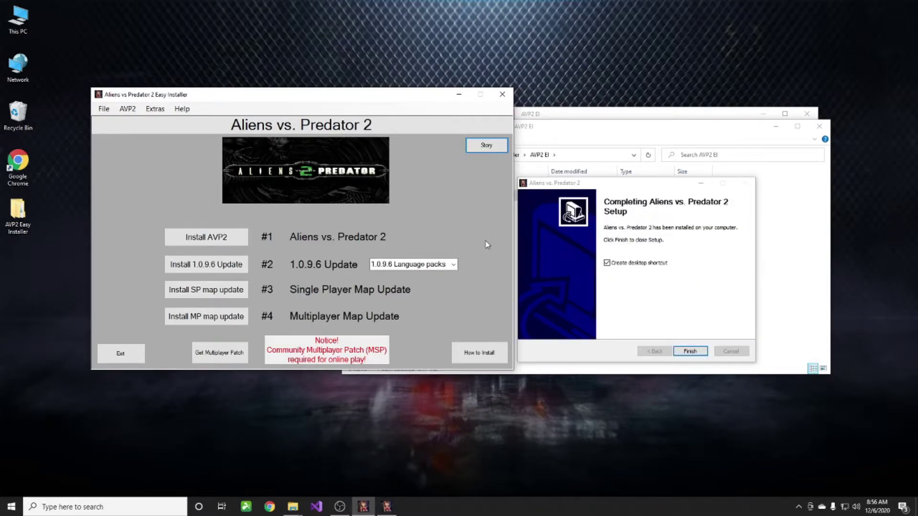
pyautogui.click(690, 351)
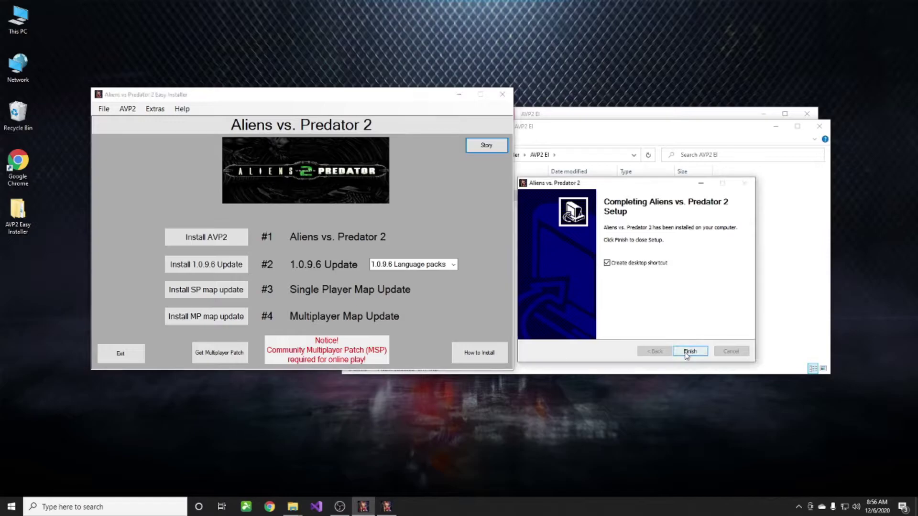
# - Install the 1.0.9.6 update with the English language pack into the default Aliens vs. Predator 2 folder
pyautogui.click(452, 267)
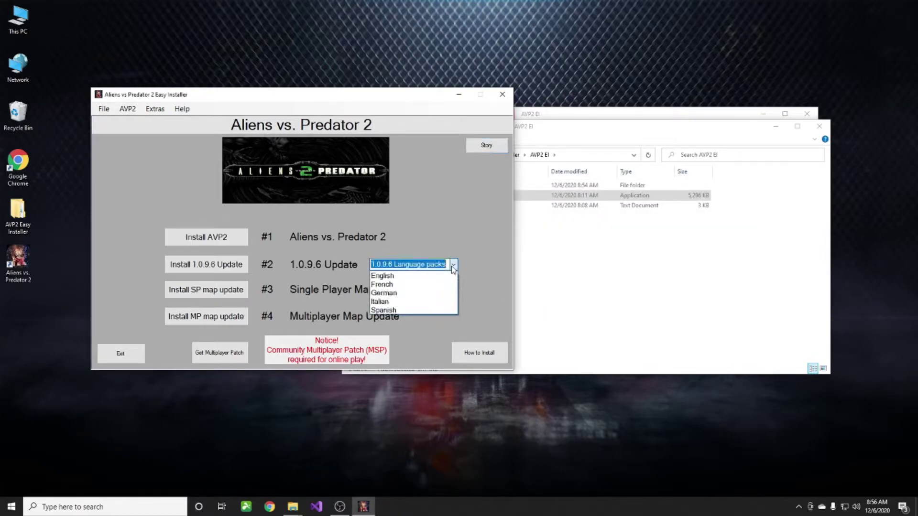
pyautogui.click(400, 276)
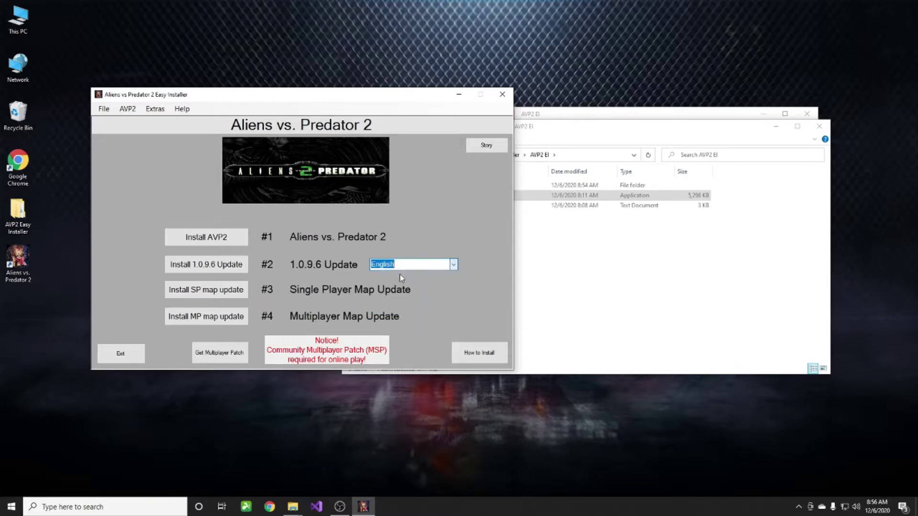
pyautogui.click(206, 265)
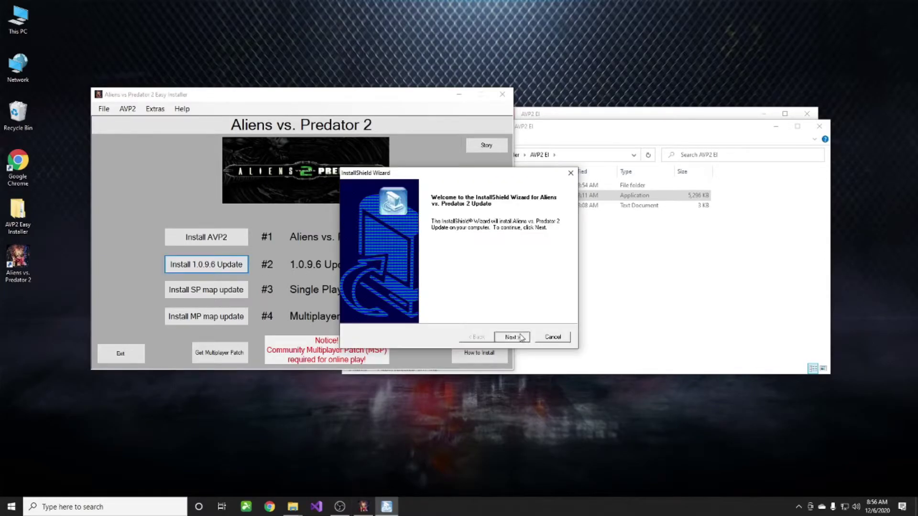
pyautogui.click(521, 337)
pyautogui.click(521, 337)
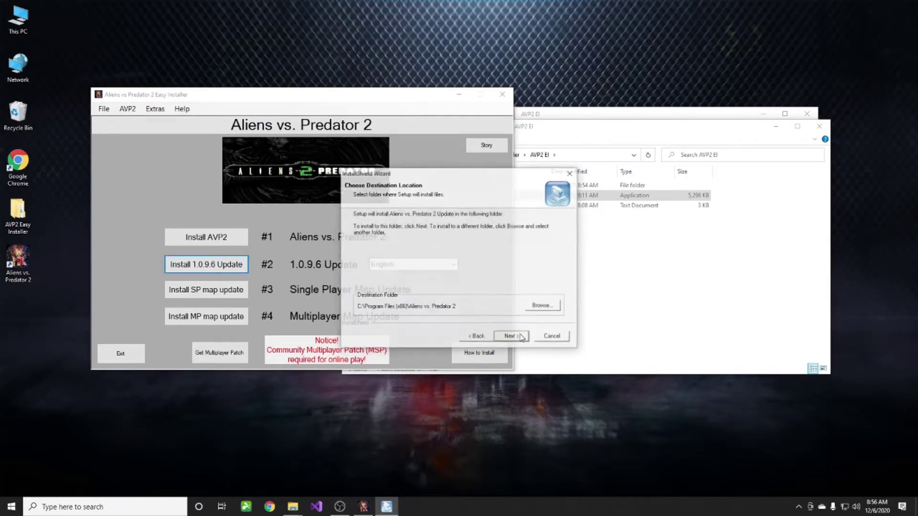
pyautogui.click(521, 338)
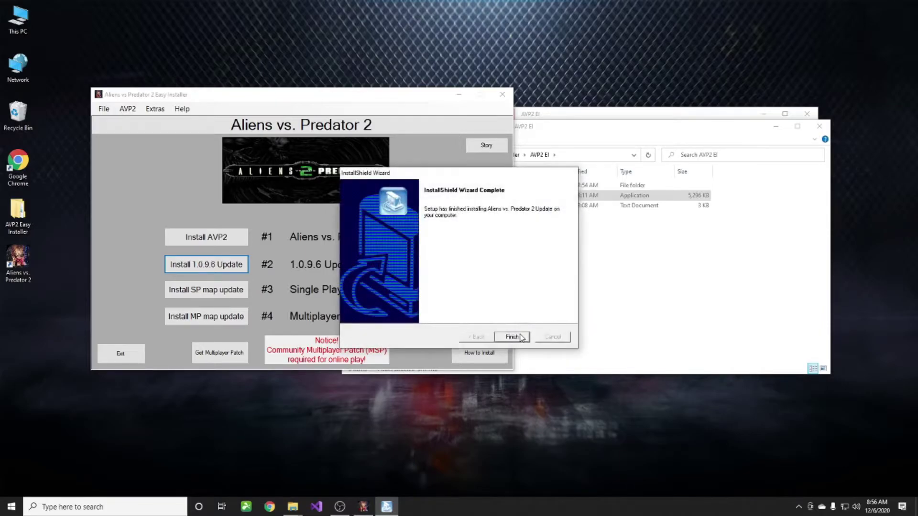
pyautogui.click(521, 338)
# - Install the single player map update using the setup wizard's default settings
pyautogui.click(226, 294)
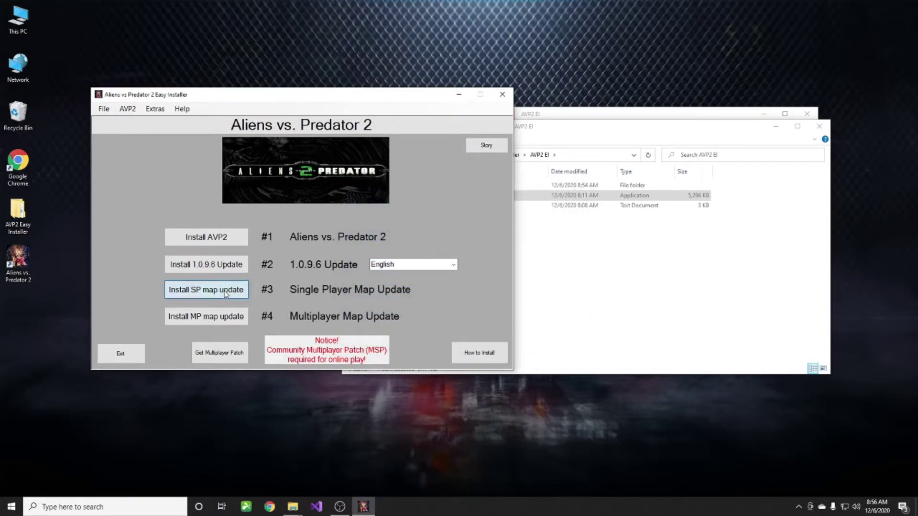
pyautogui.click(513, 338)
pyautogui.click(513, 337)
pyautogui.click(513, 338)
pyautogui.click(513, 338)
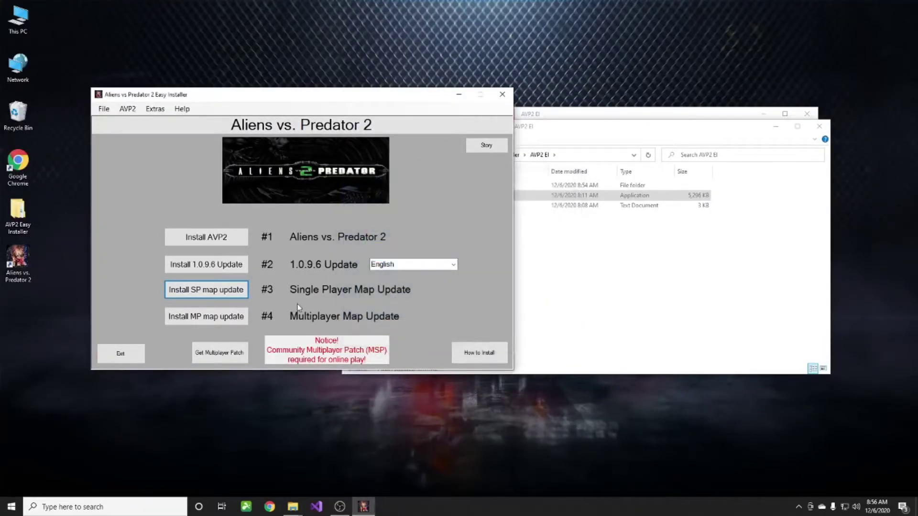
# - Install the multiplayer map update into the default Aliens vs. Predator 2 folder
pyautogui.click(228, 317)
pyautogui.click(511, 338)
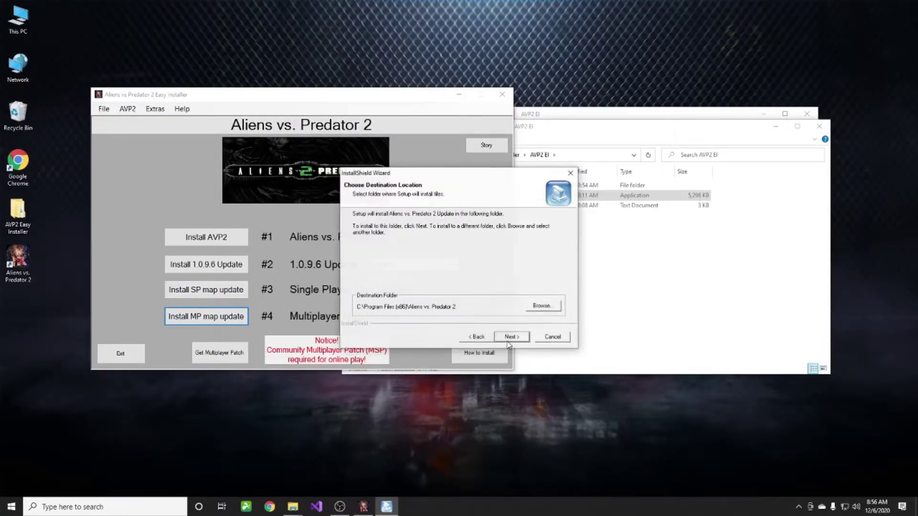
pyautogui.click(510, 337)
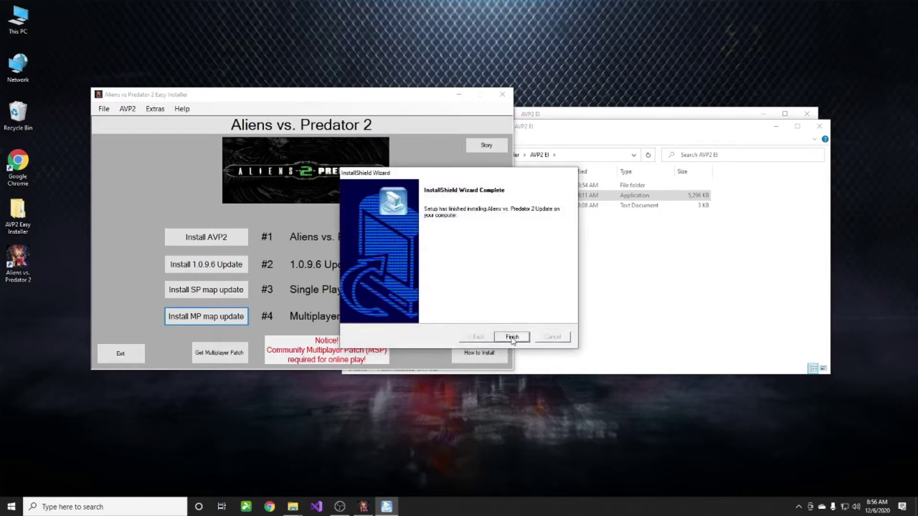
pyautogui.click(512, 336)
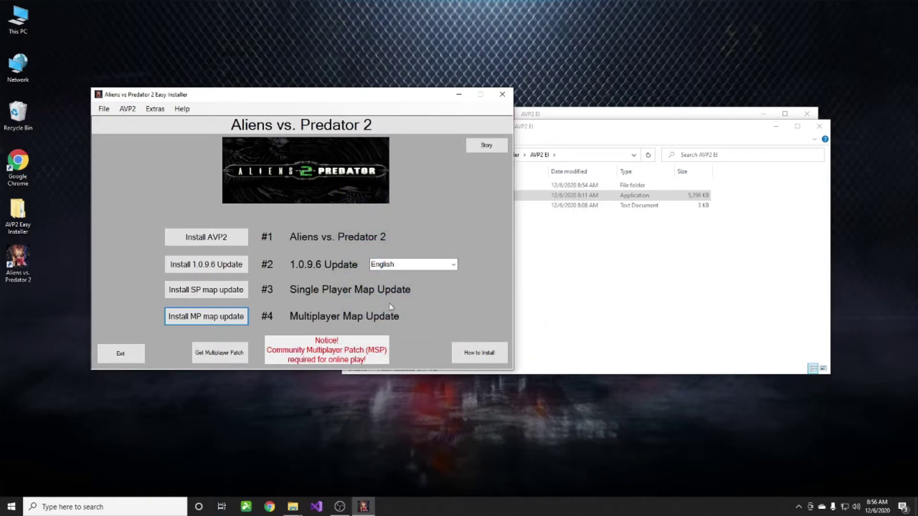
# - Switch the installer to the Primal Hunt expansion page and read its install instructions
pyautogui.click(128, 109)
pyautogui.click(132, 132)
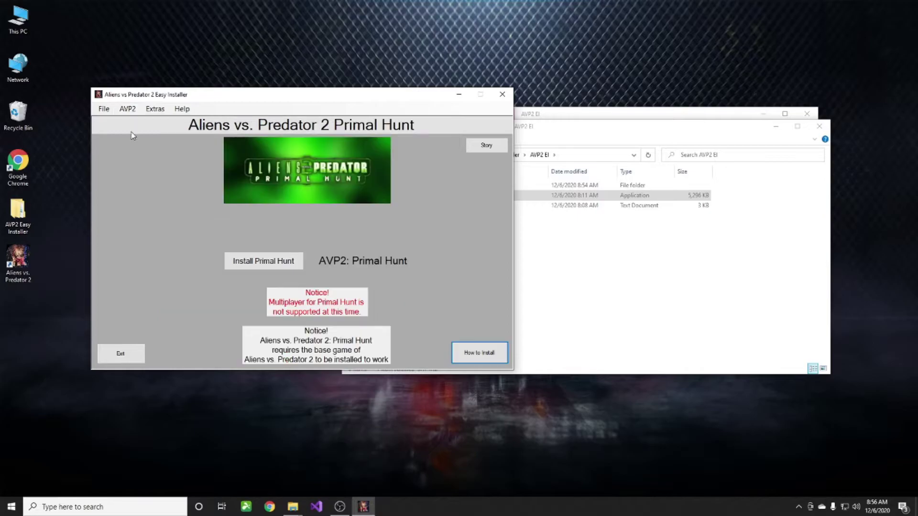
pyautogui.click(486, 358)
pyautogui.click(493, 287)
# - Start installing the Primal Hunt expansion with default settings and move its setup window aside
pyautogui.click(268, 263)
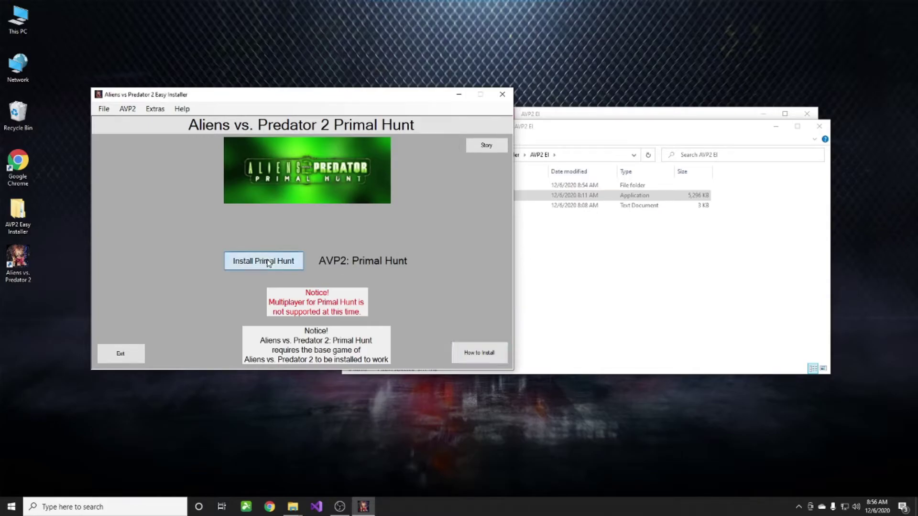
pyautogui.click(509, 333)
pyautogui.moveTo(462, 163); pyautogui.dragTo(635, 165)
# - Read the Primal Hunt story and finish the expansion's setup
pyautogui.click(488, 148)
pyautogui.moveTo(531, 235); pyautogui.dragTo(429, 216)
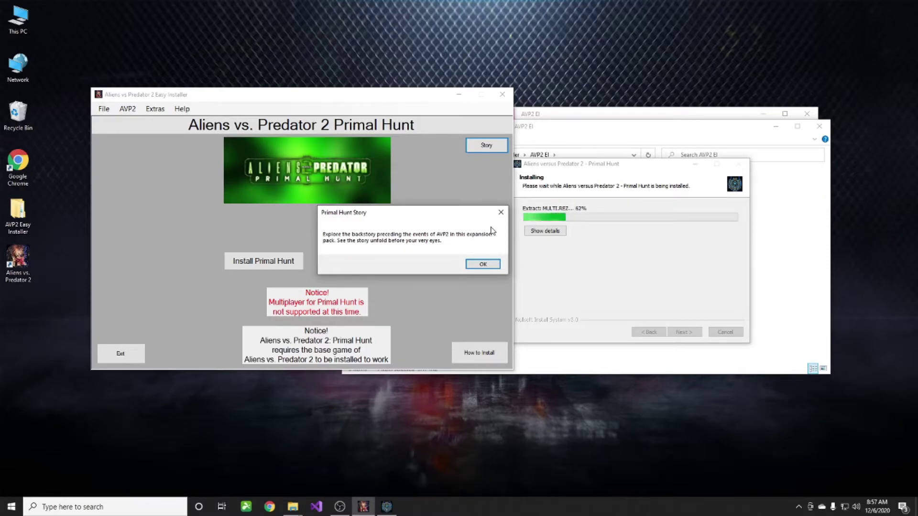
pyautogui.click(491, 266)
pyautogui.click(684, 332)
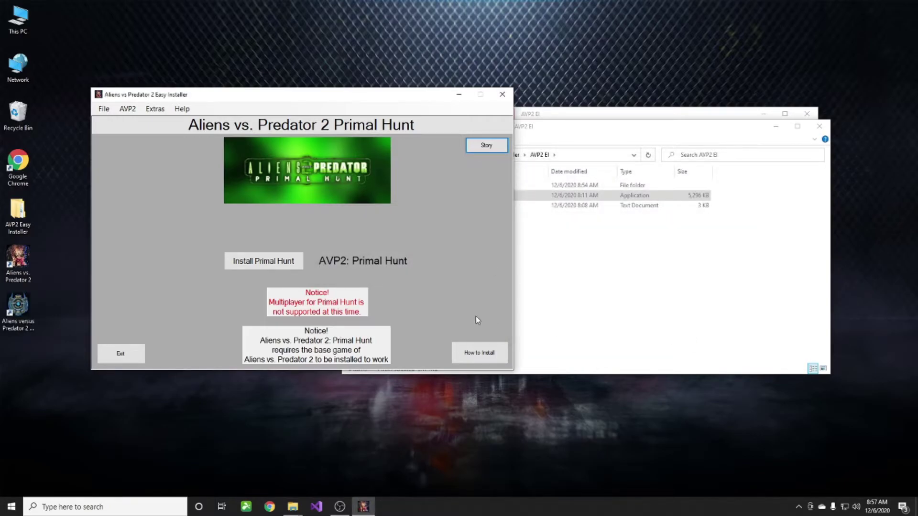
# - Switch the installer to the Aliens vs. Predator 2 Official Tools page and read its install instructions
pyautogui.click(163, 111)
pyautogui.click(172, 120)
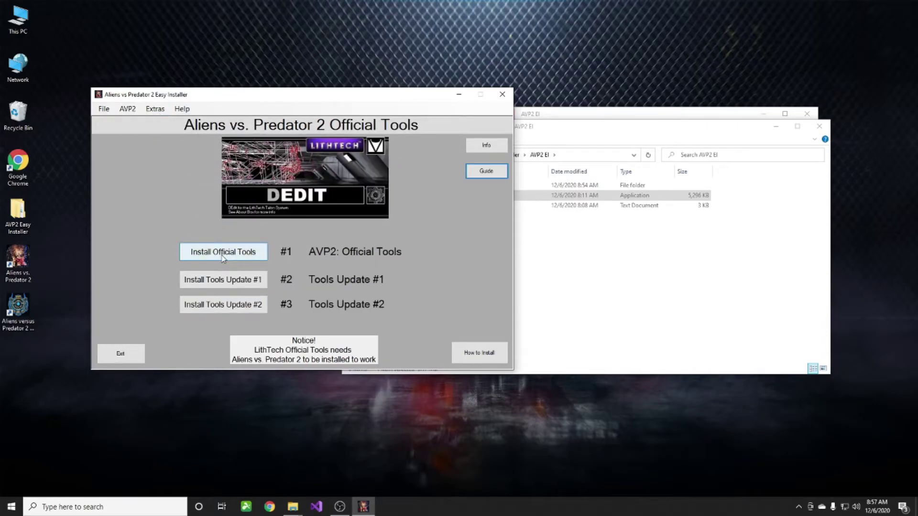
pyautogui.click(461, 353)
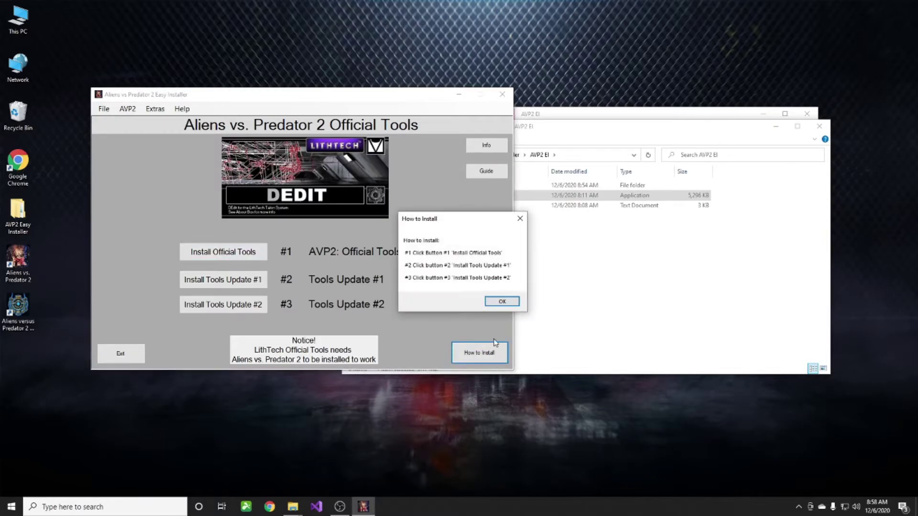
pyautogui.click(503, 302)
# - Install the AVP2 Official Tools and finish the wizard with the option to view the Readme file turned off
pyautogui.click(248, 255)
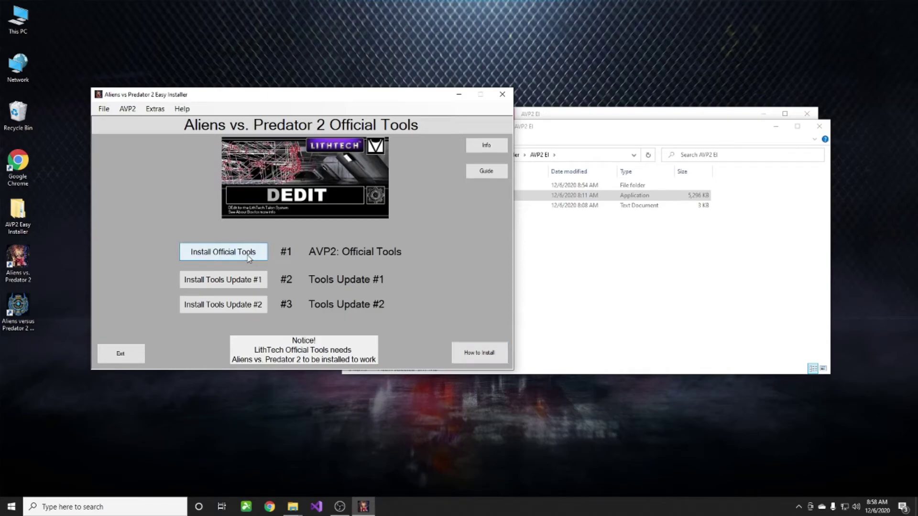
pyautogui.click(509, 336)
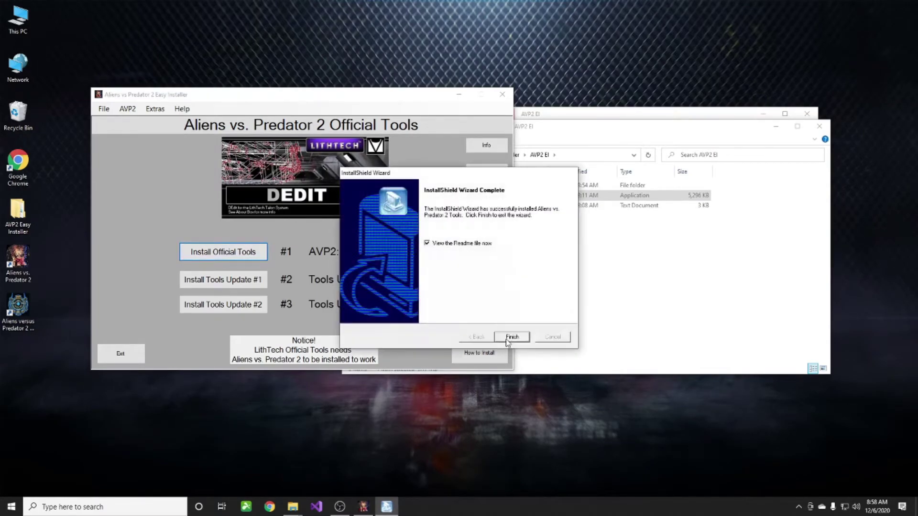
pyautogui.click(469, 244)
pyautogui.click(511, 337)
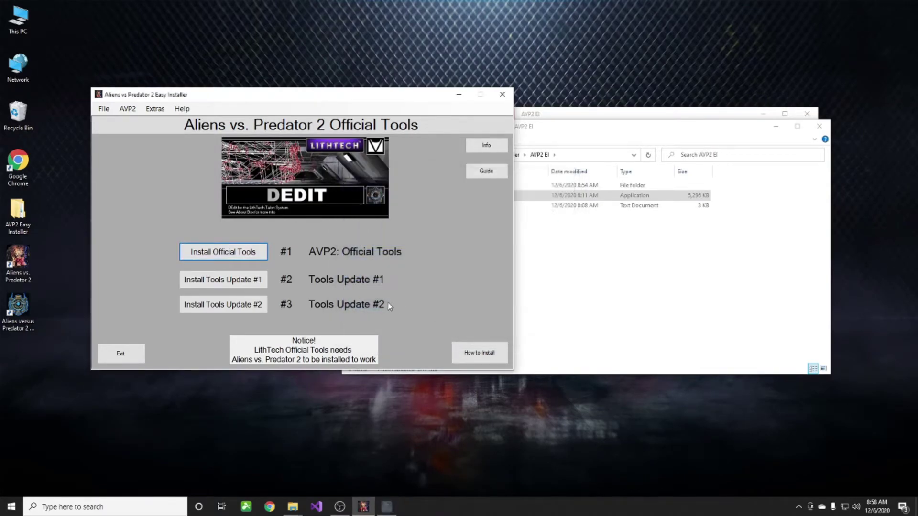
# - Install Tools Update #1 for the Official Tools and complete its wizard
pyautogui.click(245, 283)
pyautogui.click(509, 337)
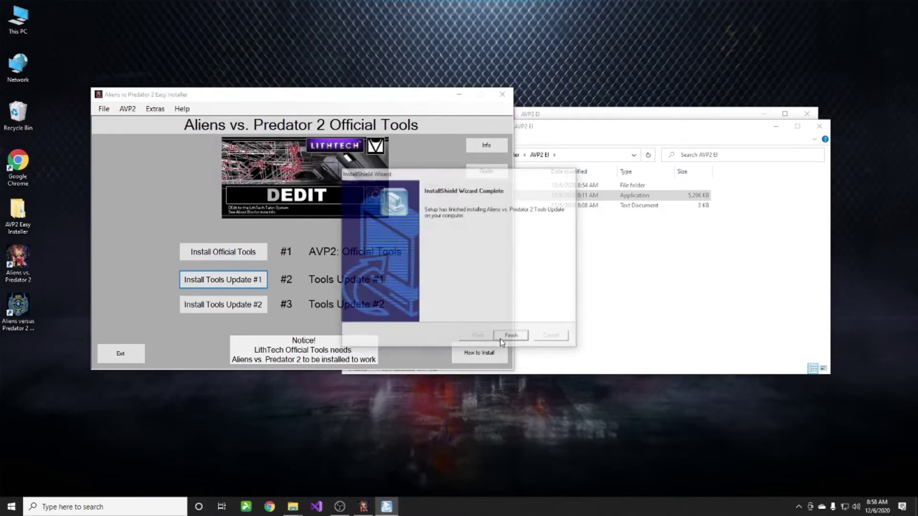
pyautogui.click(501, 340)
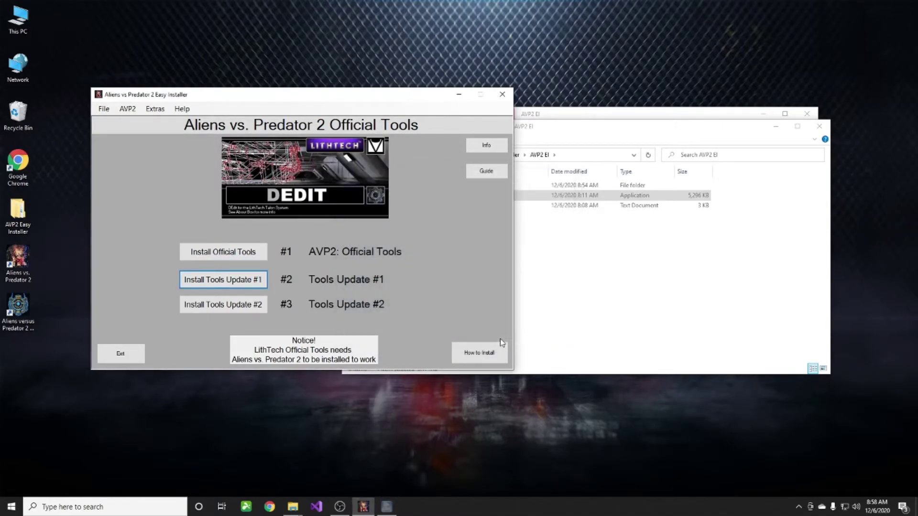
# - Install Tools Update #2 for the Official Tools and complete its wizard
pyautogui.click(243, 308)
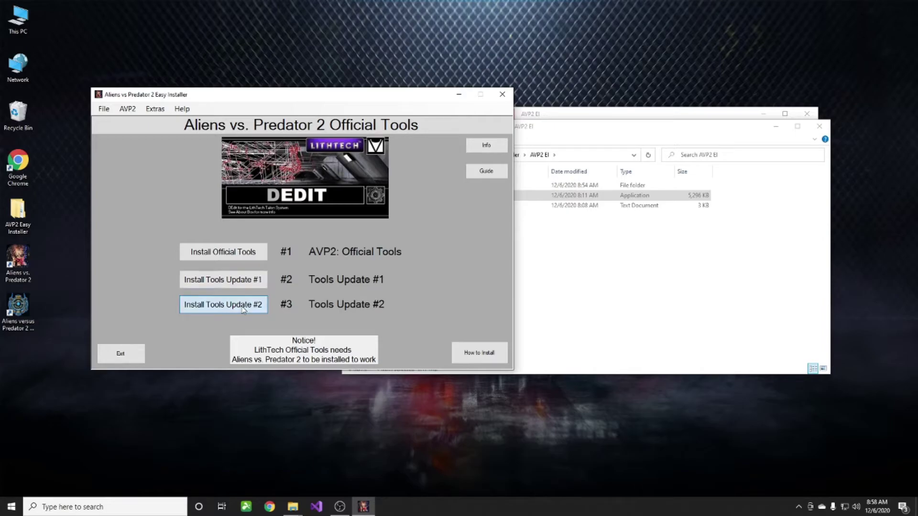
pyautogui.click(503, 337)
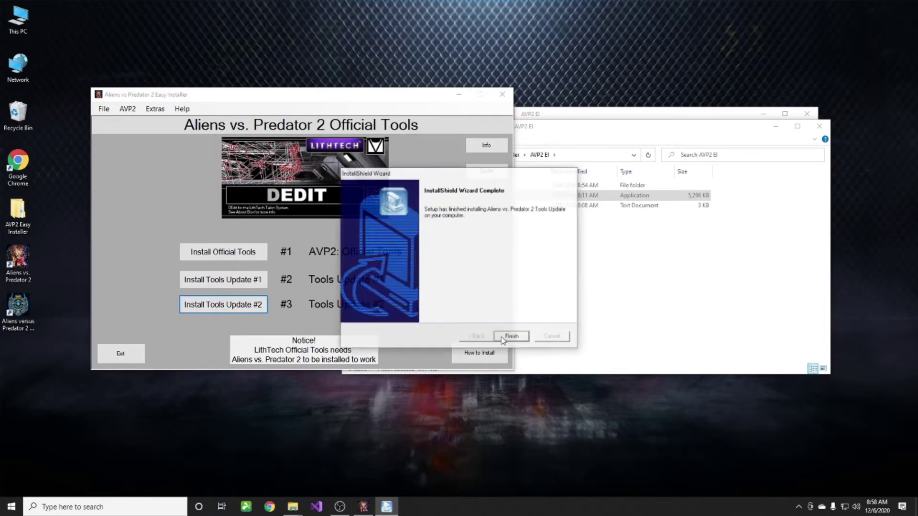
pyautogui.click(511, 337)
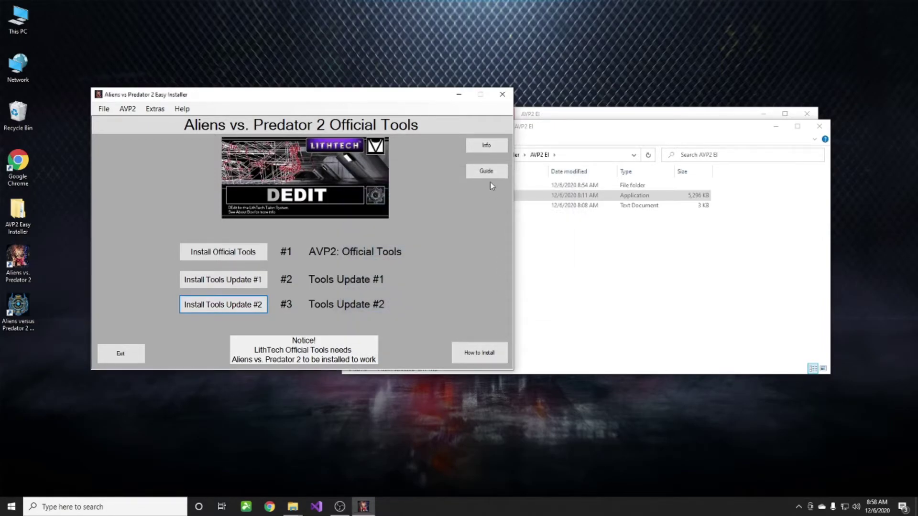
# - Read the description of the Official Tools and view the ModMaker guide site, closing the browser when done
pyautogui.click(486, 144)
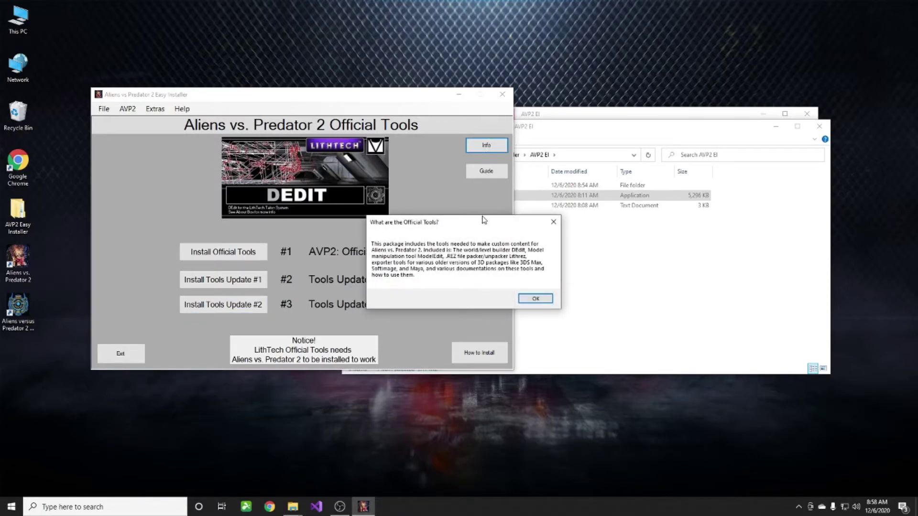
pyautogui.click(540, 300)
pyautogui.click(486, 172)
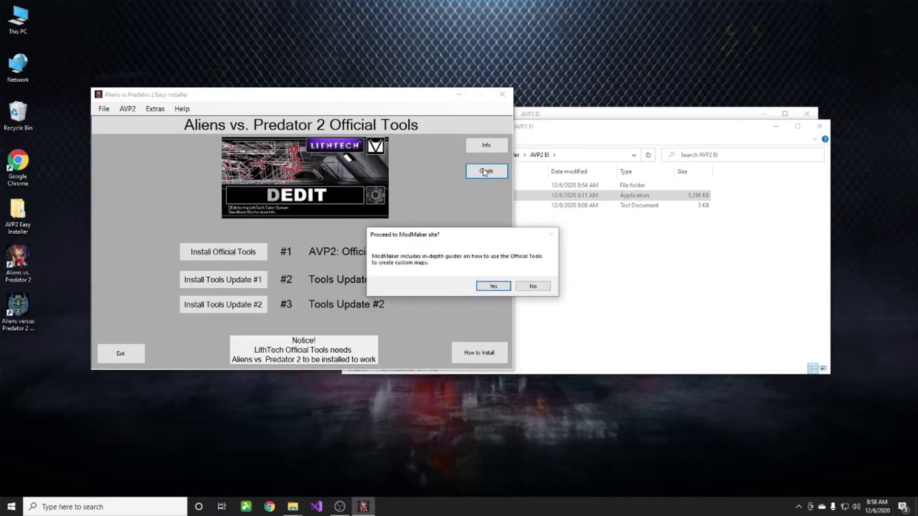
pyautogui.click(486, 287)
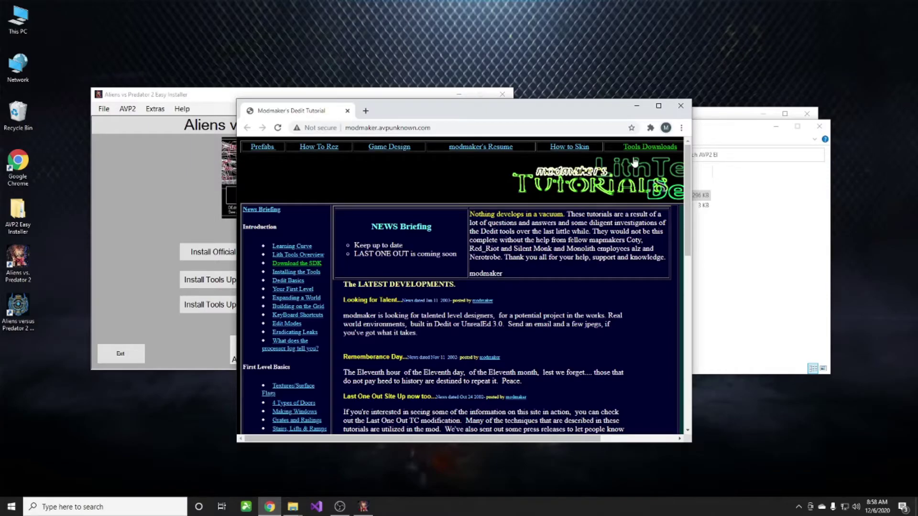
pyautogui.click(680, 107)
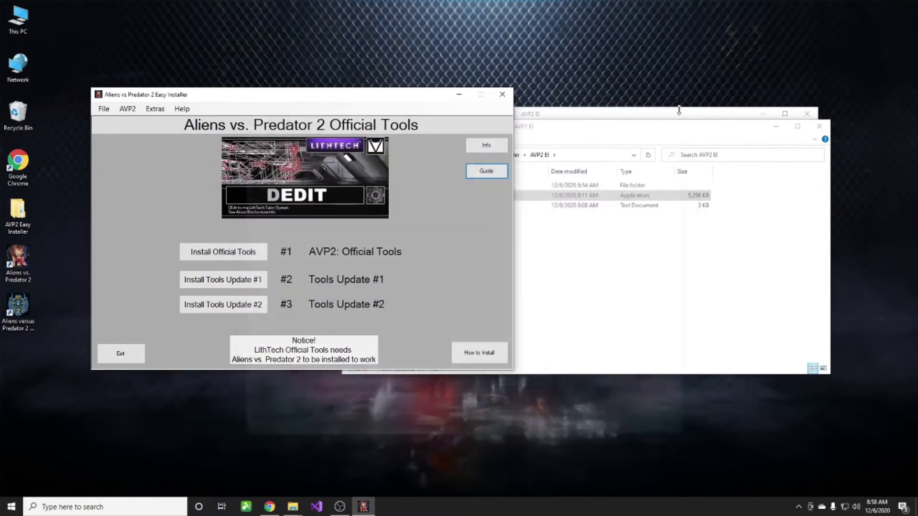
# - Visit the Ultimate Map Pack site from the installer's extras, view its UMP3 downloads page, and close the browser
pyautogui.click(155, 109)
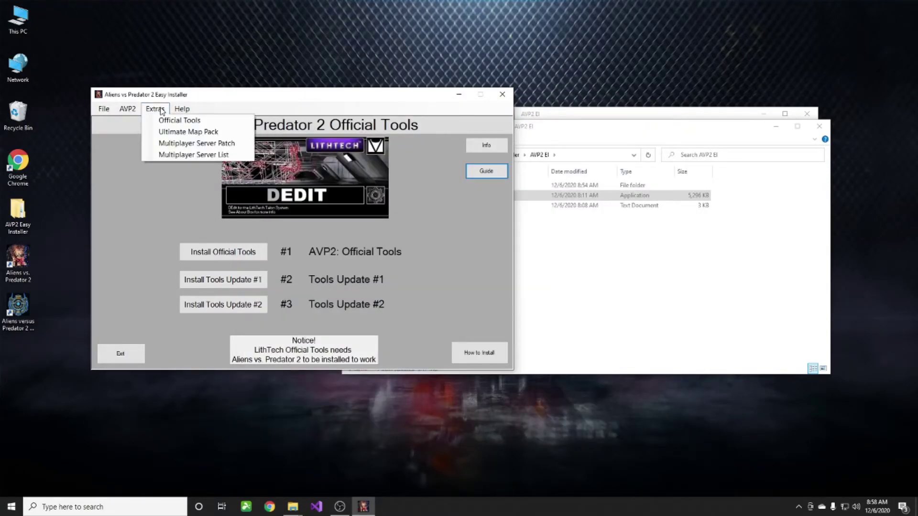
pyautogui.click(163, 133)
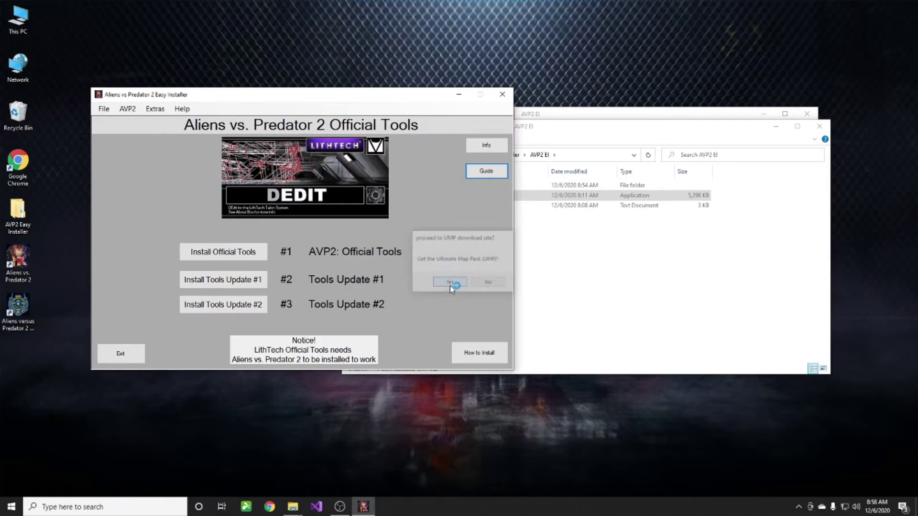
pyautogui.click(450, 284)
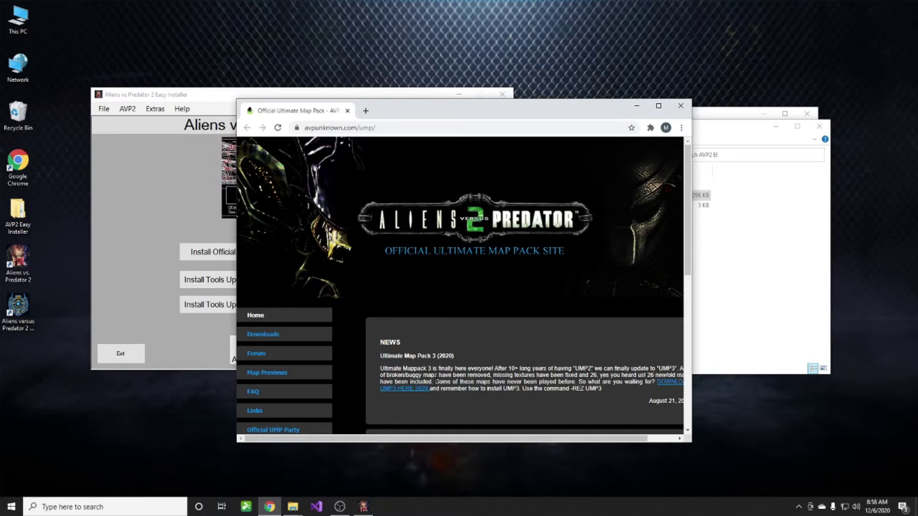
pyautogui.click(422, 390)
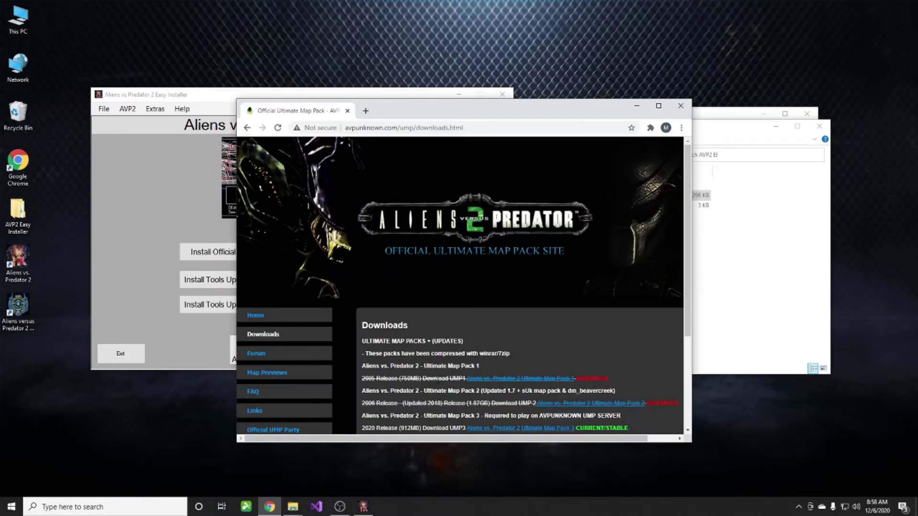
pyautogui.scroll(-3, 526, 270)
pyautogui.click(681, 108)
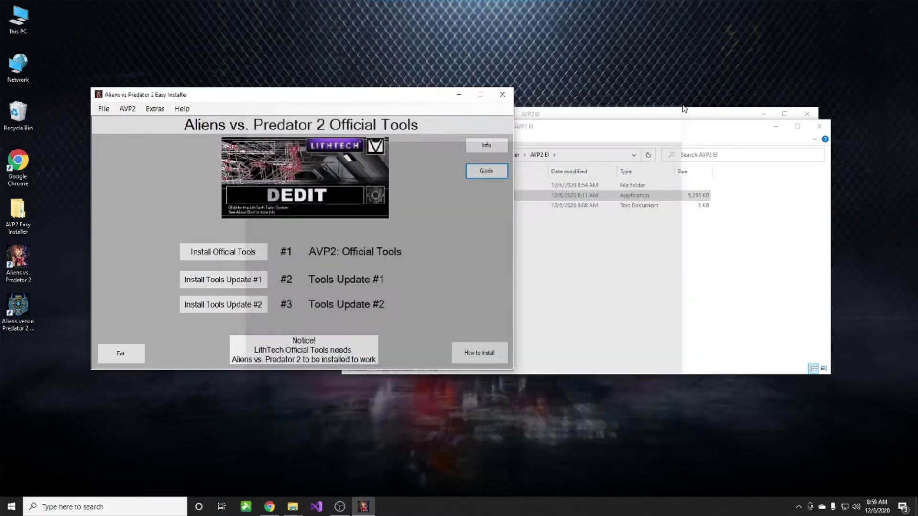
# - Go to the Multiplayer Server Patch download site from the installer and download Aliens vs Predator 2 - Master Server Patch 2.4
pyautogui.click(162, 112)
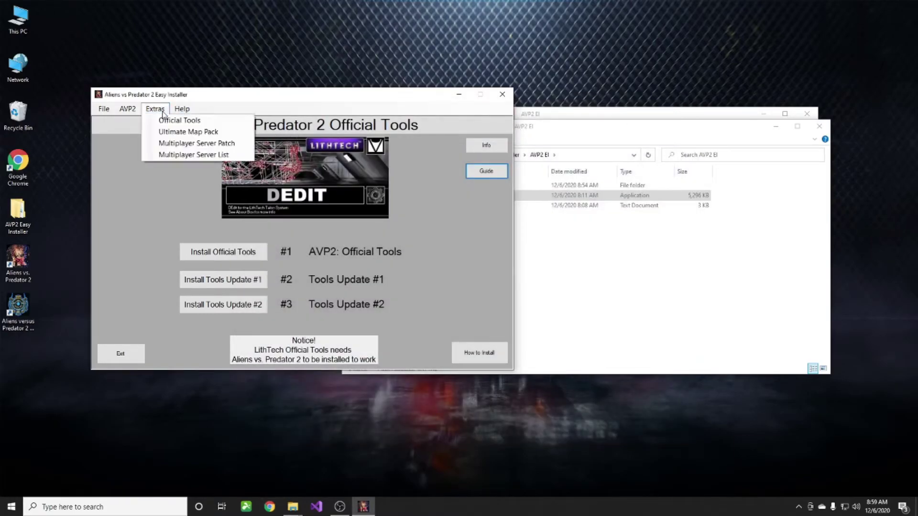
pyautogui.click(169, 143)
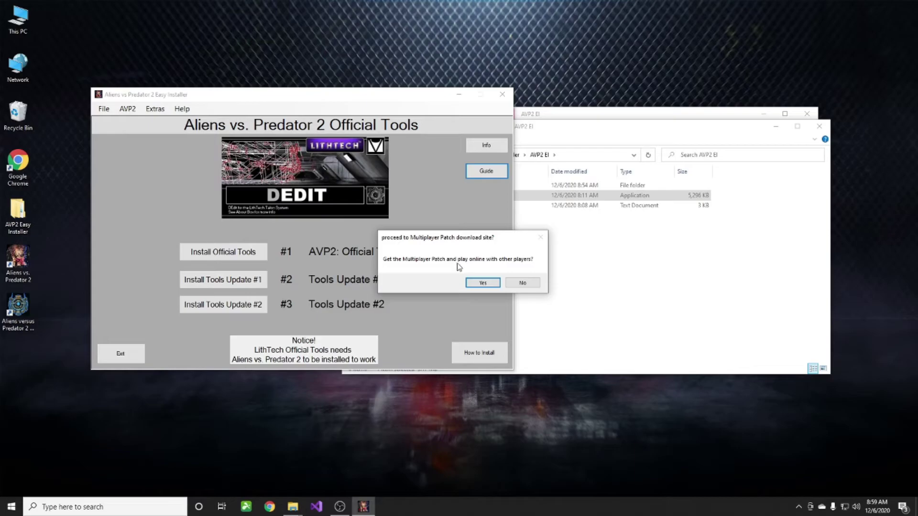
pyautogui.click(483, 283)
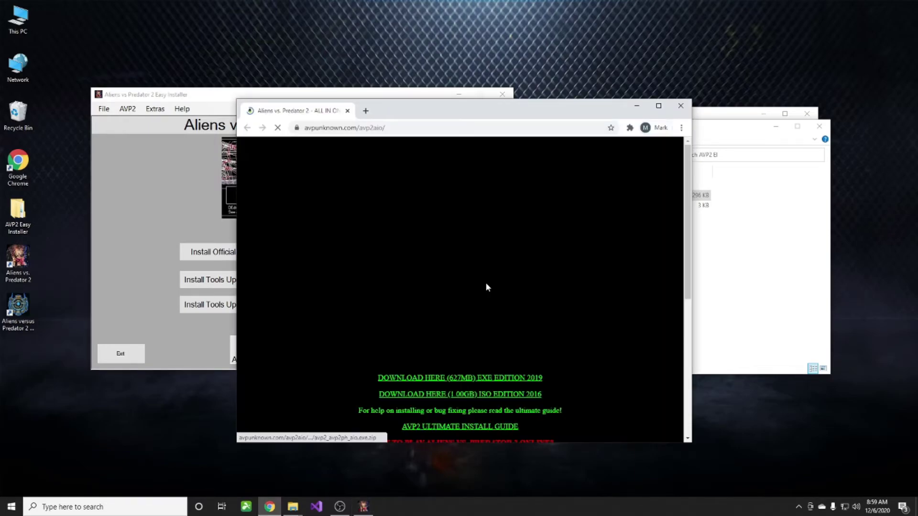
pyautogui.scroll(-2, 593, 354)
pyautogui.scroll(-1, 592, 355)
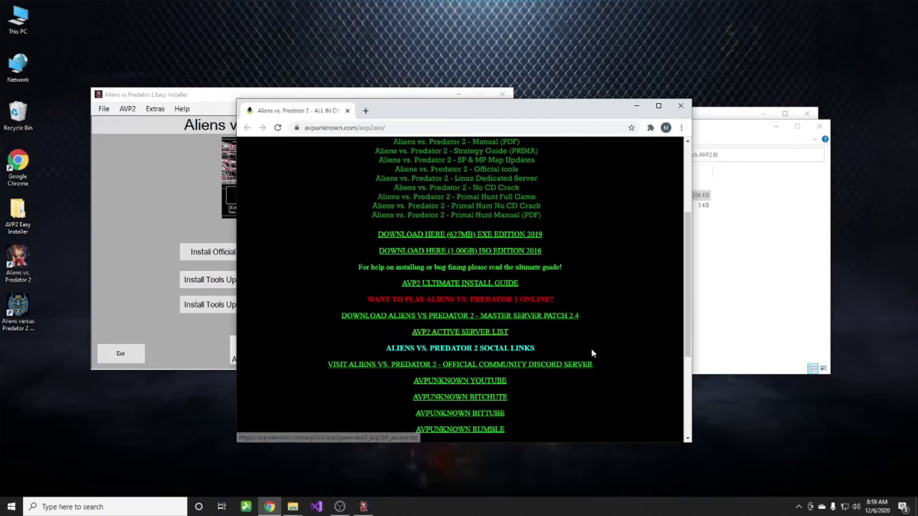
pyautogui.click(499, 317)
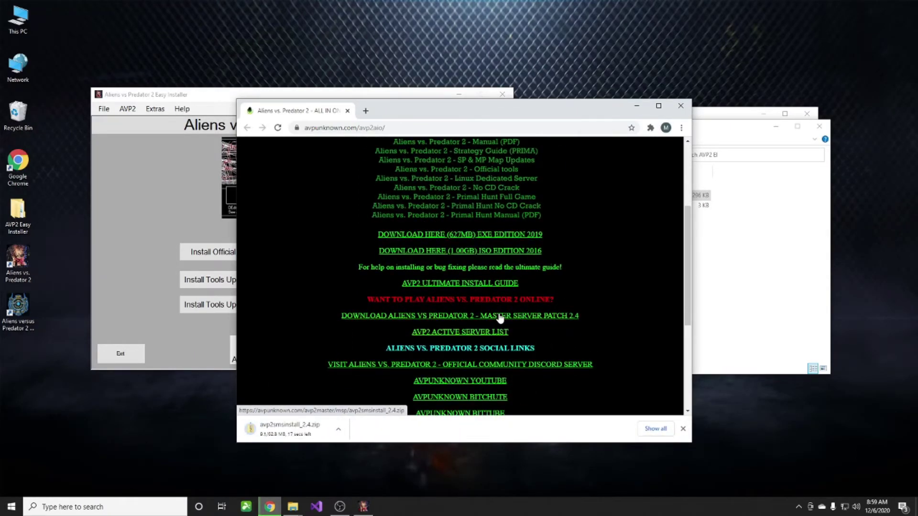
# - Open the Multiplayer Server List from the installer, examine the listed servers with their game types and maps, and close the browser
pyautogui.click(215, 98)
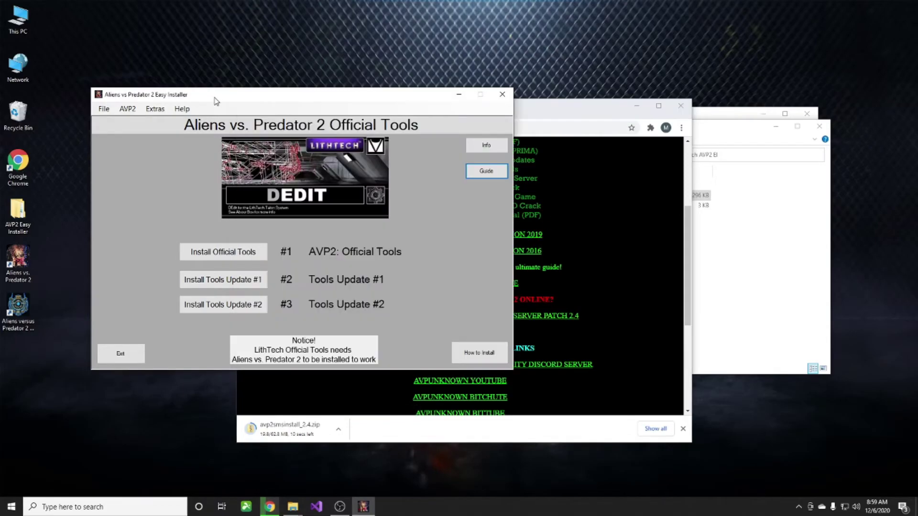
pyautogui.click(155, 109)
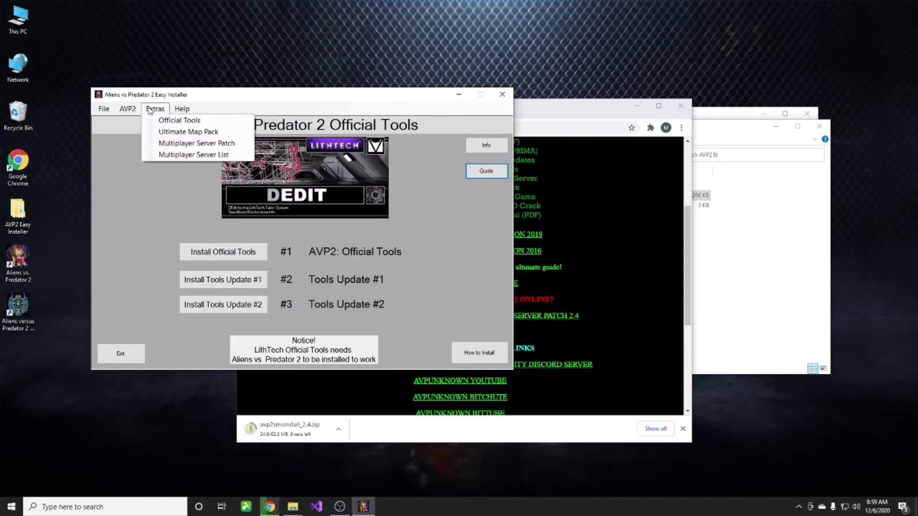
pyautogui.click(202, 154)
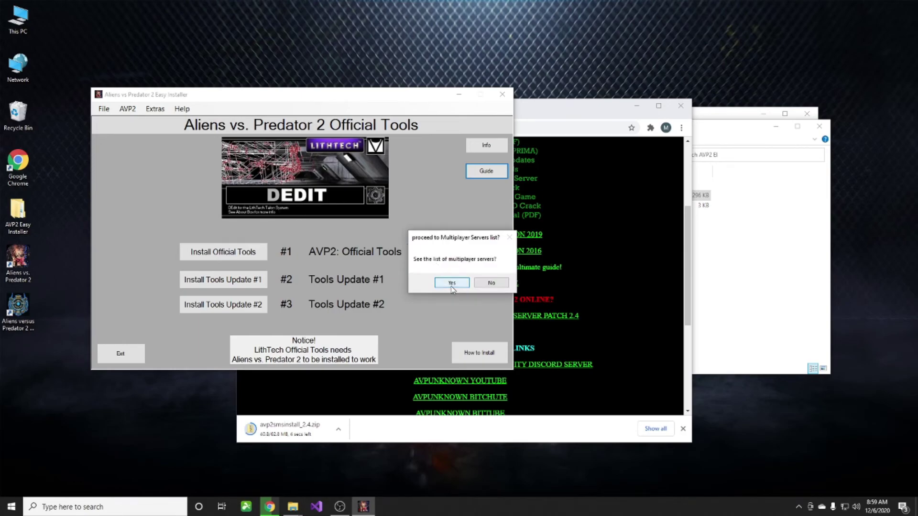
pyautogui.click(452, 288)
pyautogui.click(526, 247)
pyautogui.scroll(-4, 525, 249)
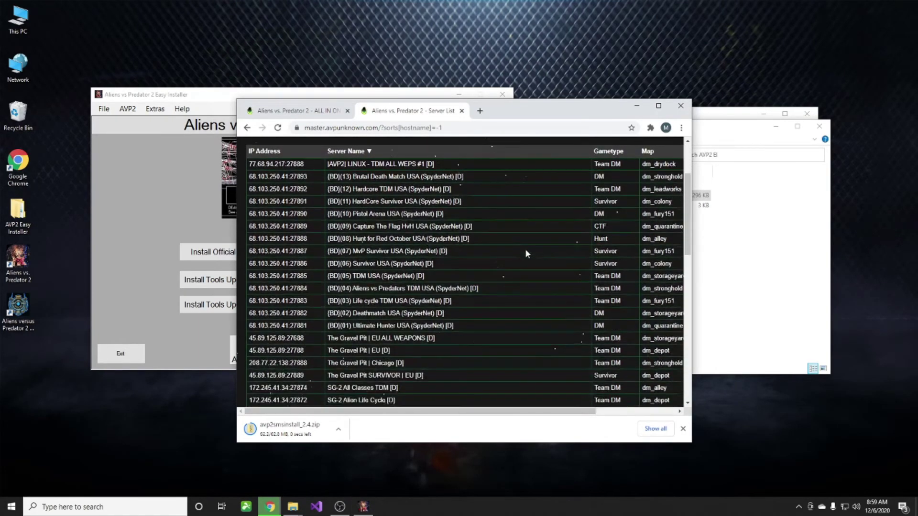
pyautogui.scroll(-4, 526, 254)
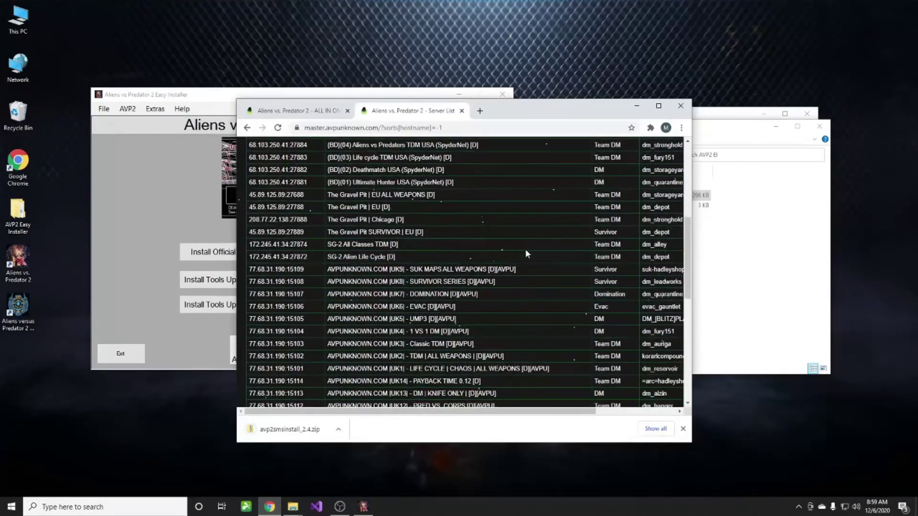
pyautogui.scroll(-3, 526, 254)
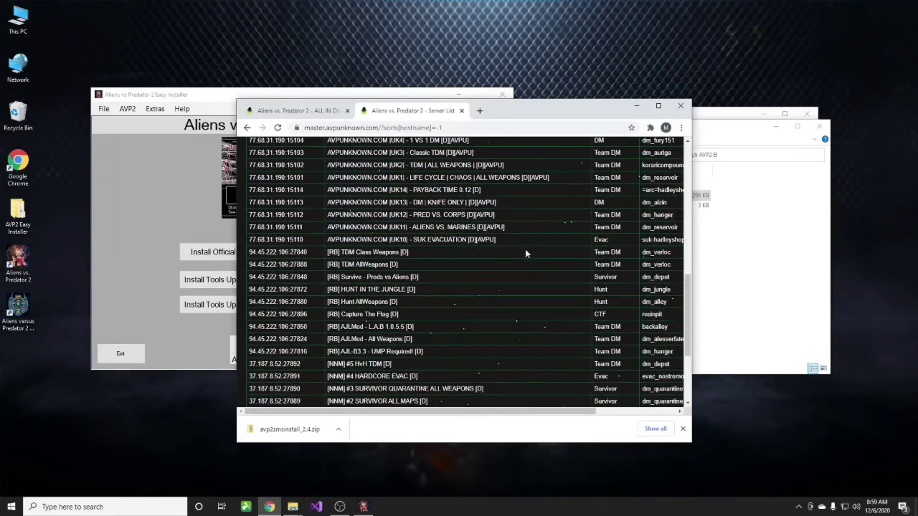
pyautogui.scroll(-1, 528, 253)
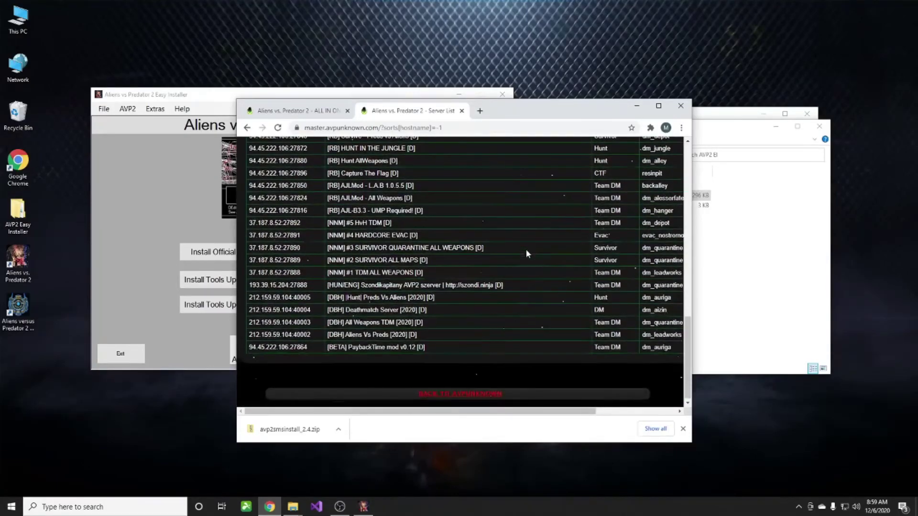
pyautogui.click(682, 108)
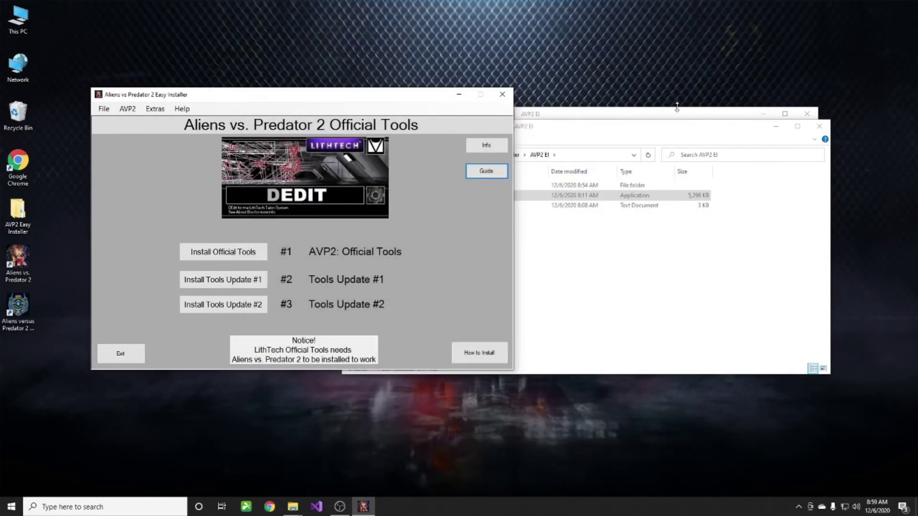
# - View the installer's About page with its goal and credits, and return to the main screen
pyautogui.click(183, 110)
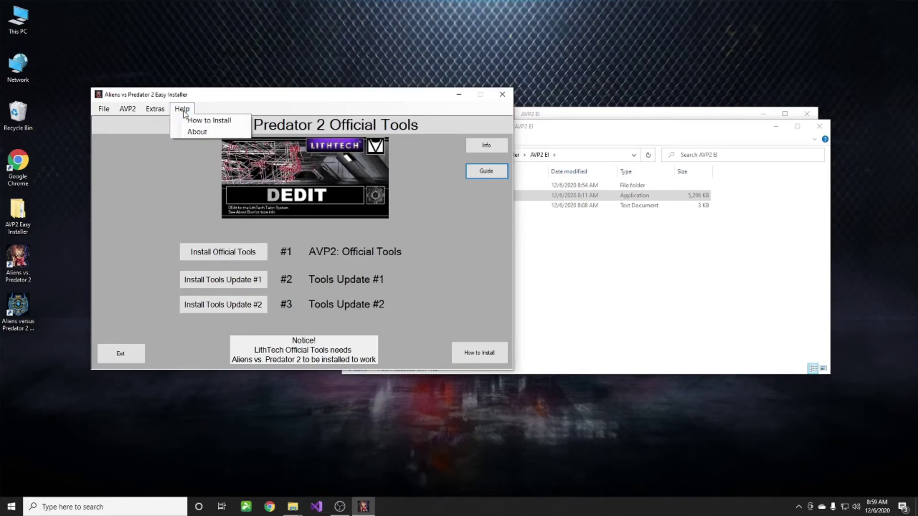
pyautogui.click(191, 132)
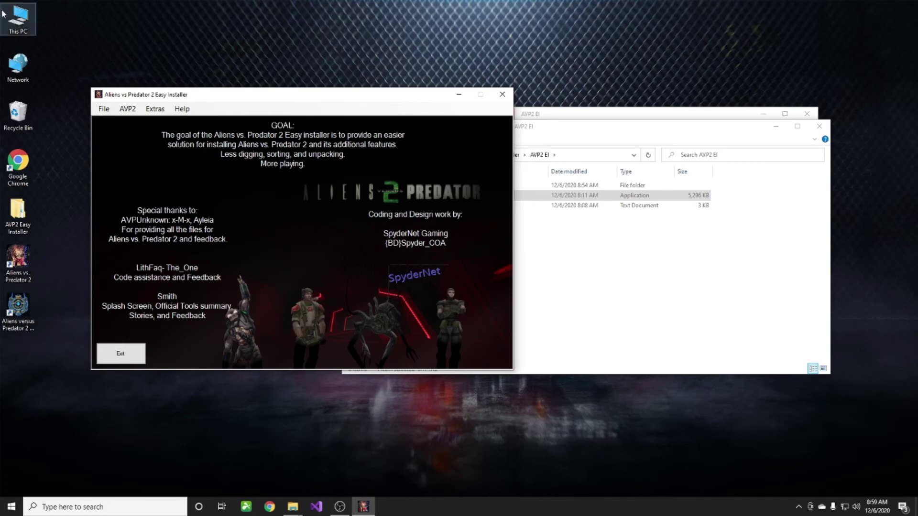
pyautogui.click(104, 110)
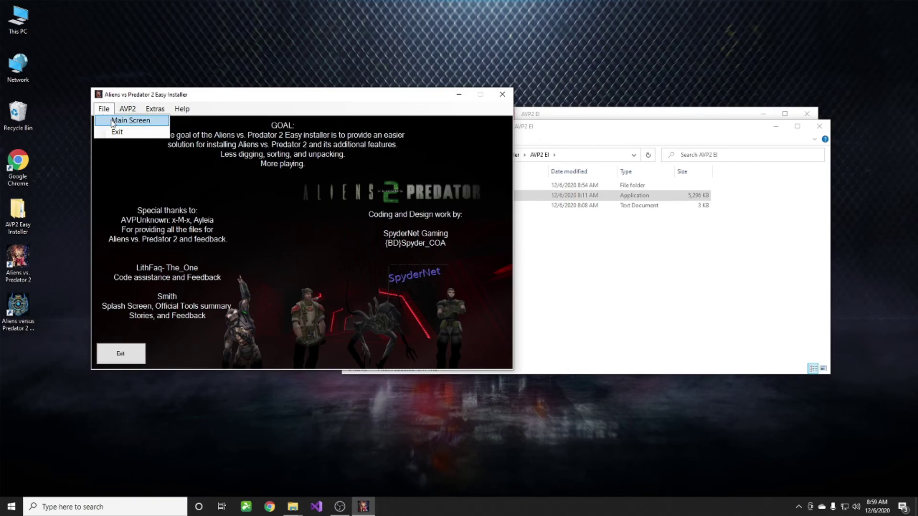
pyautogui.click(113, 122)
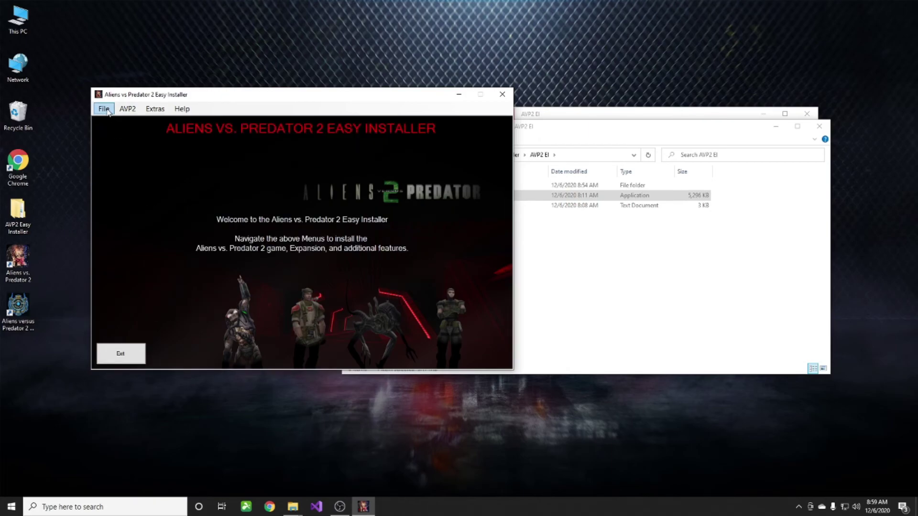
# - Exit the Aliens vs Predator 2 Easy Installer
pyautogui.click(108, 111)
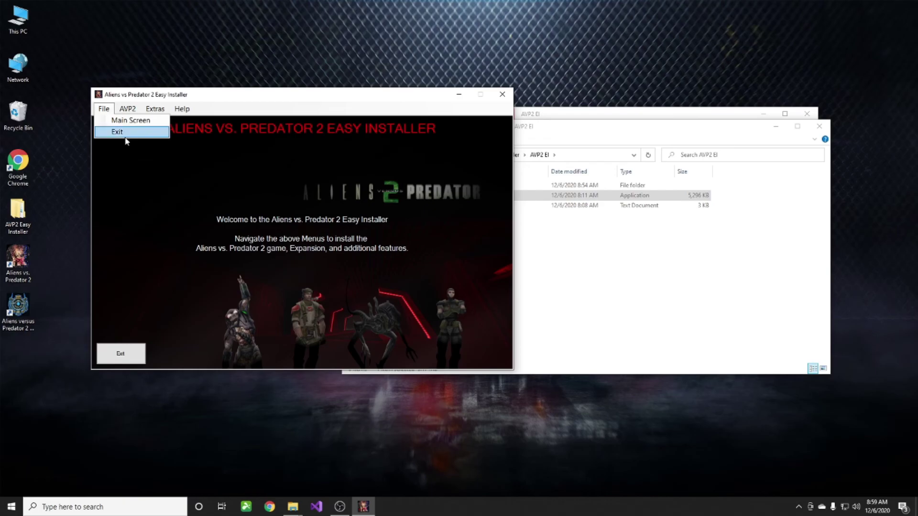